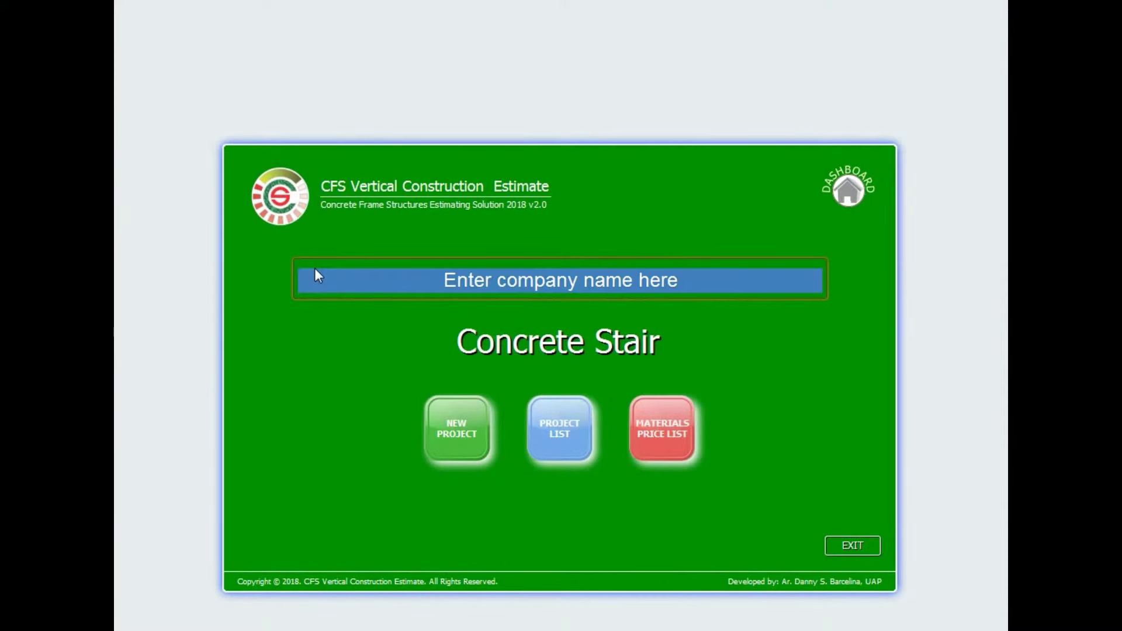
Step: Enter XYZ BUILDERS, INC. as the company name on the Concrete Stair start screen
type("XYZ")
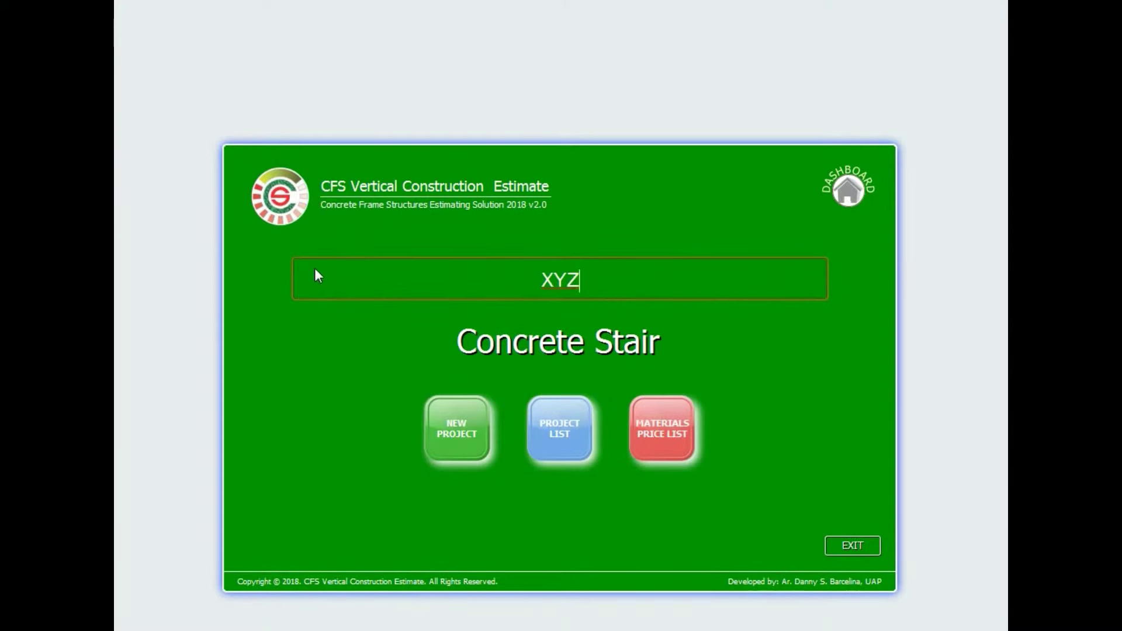
type(" BUILDERS, INC.")
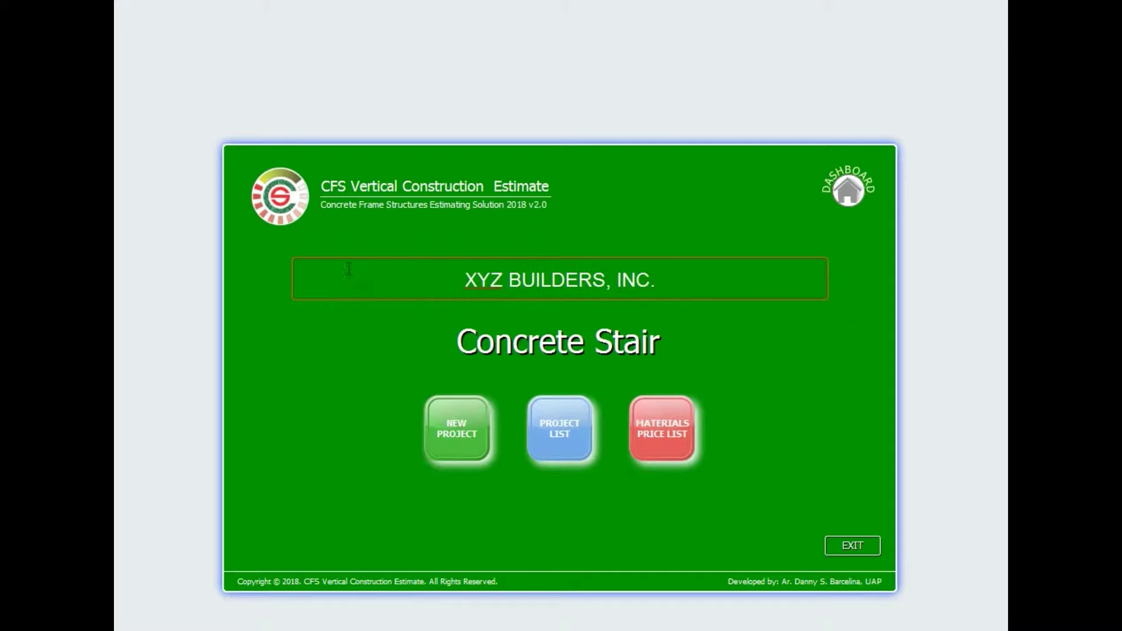
Step: Start a new stair project dated 5/9/2018
left_click(459, 437)
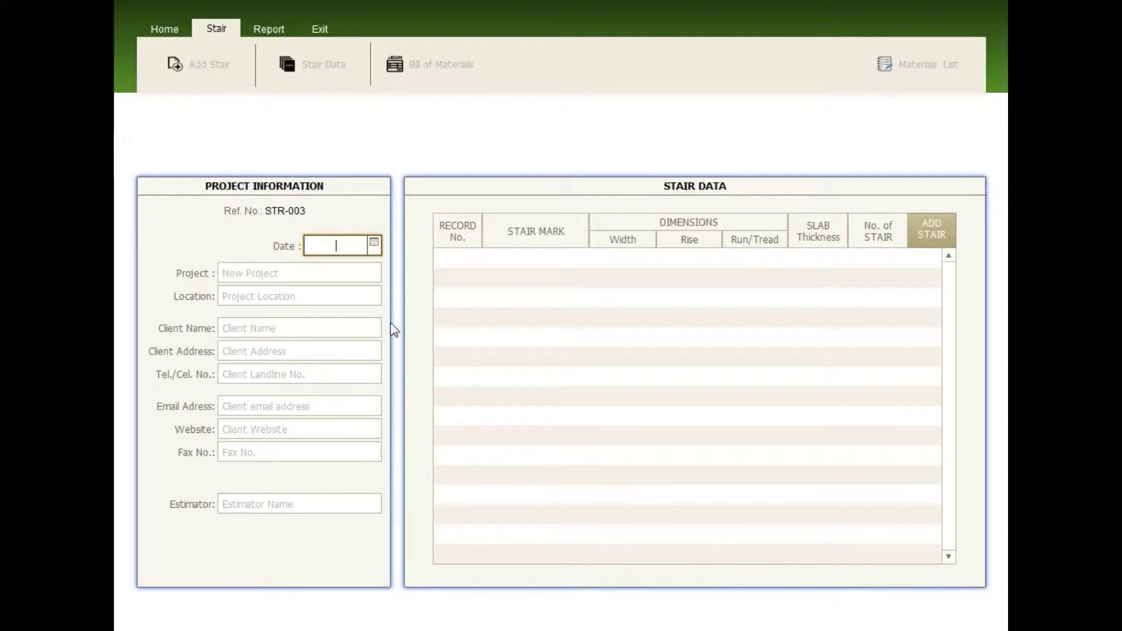
left_click(374, 243)
left_click(369, 377)
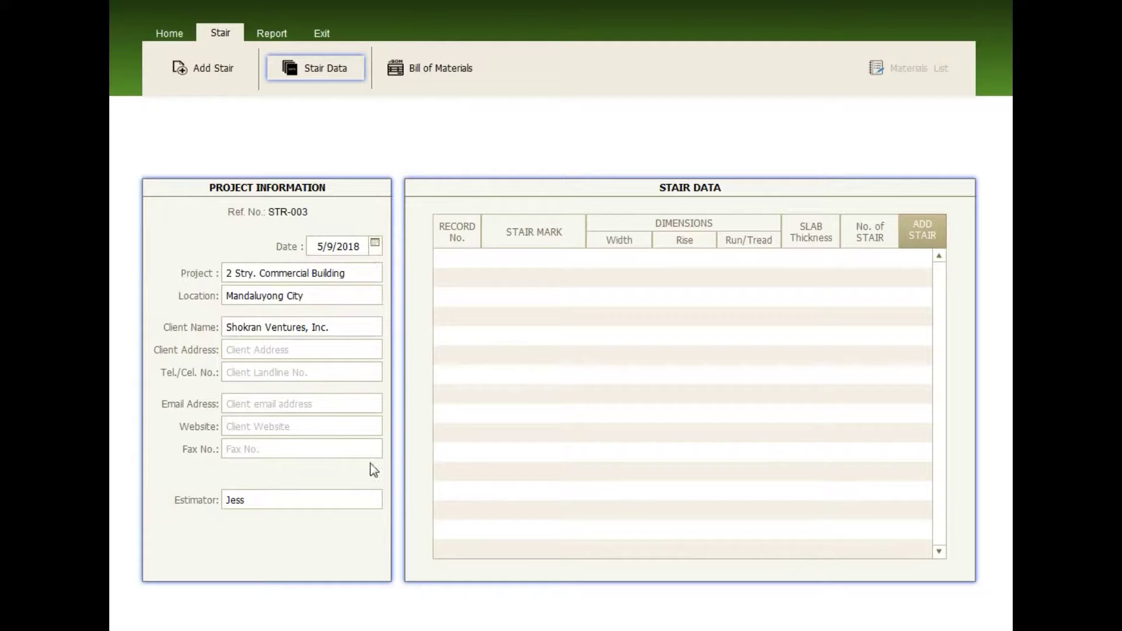
Step: Add stair ST-1 with rise 0.17, tread 0.30, width 1.20 and slab thickness 0.15
left_click(920, 242)
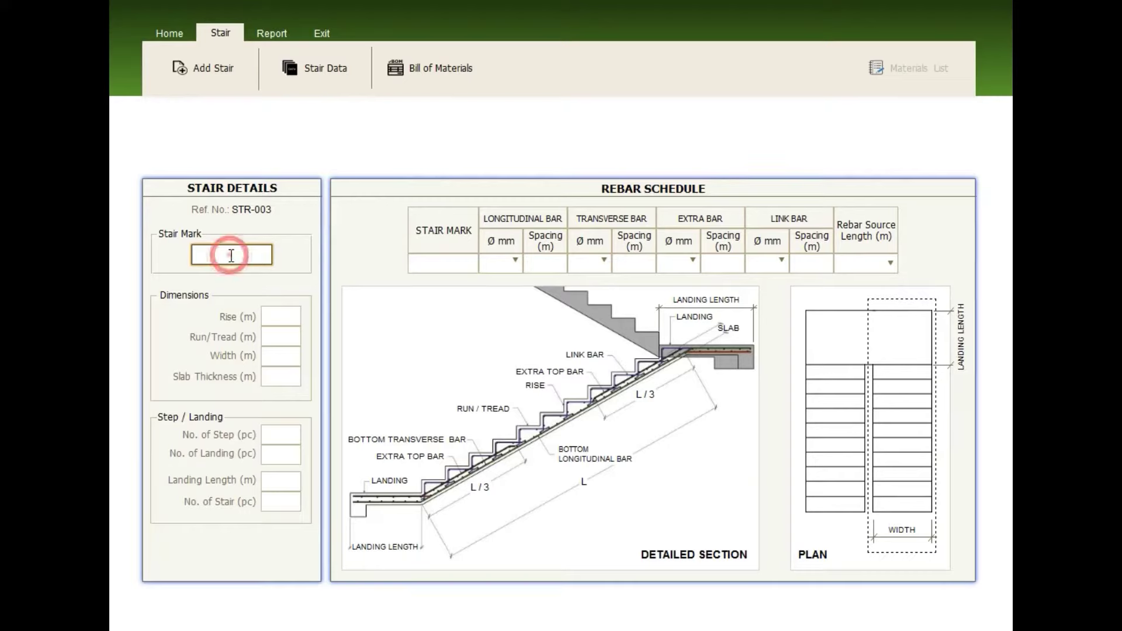
type("ST-1")
key("Tab")
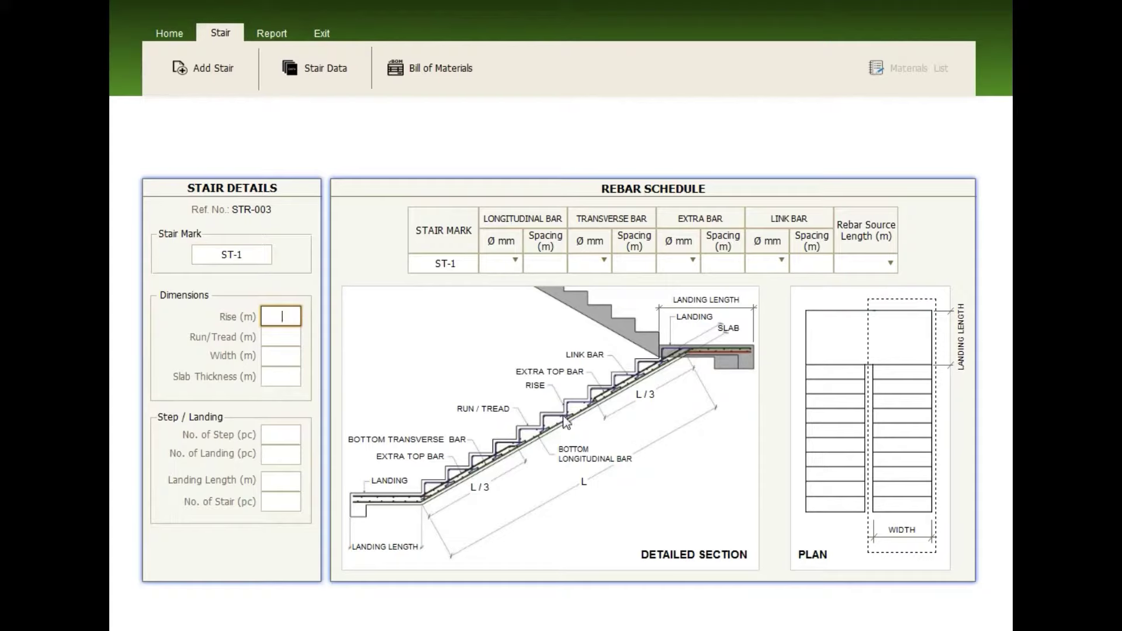
type(".17")
key("Tab")
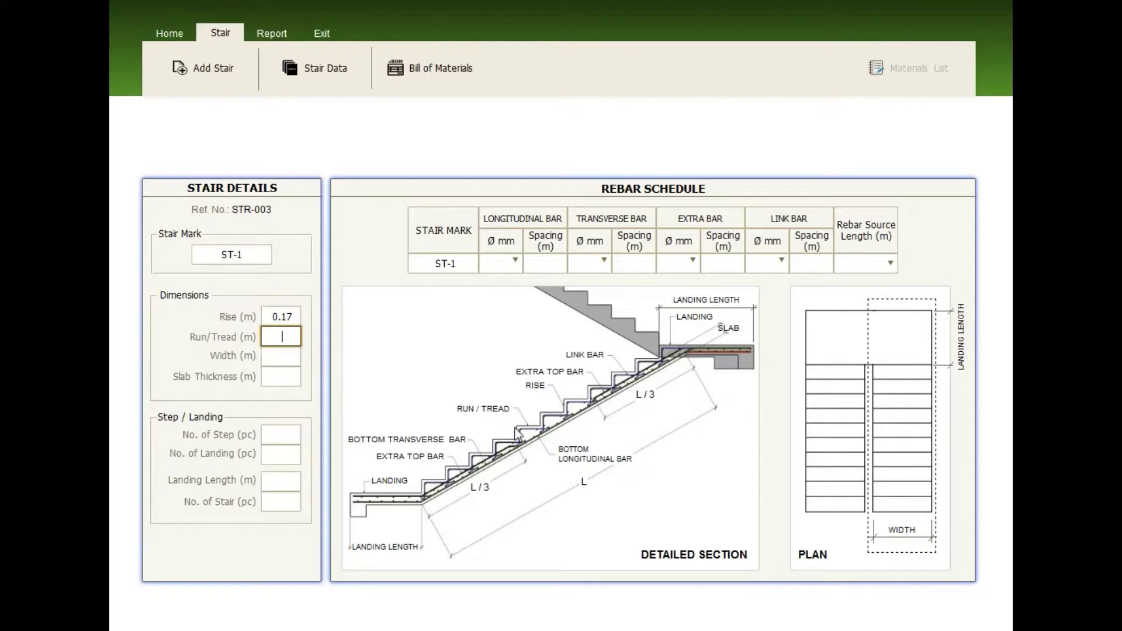
type(".3")
key("Tab")
type("1.2")
key("Tab")
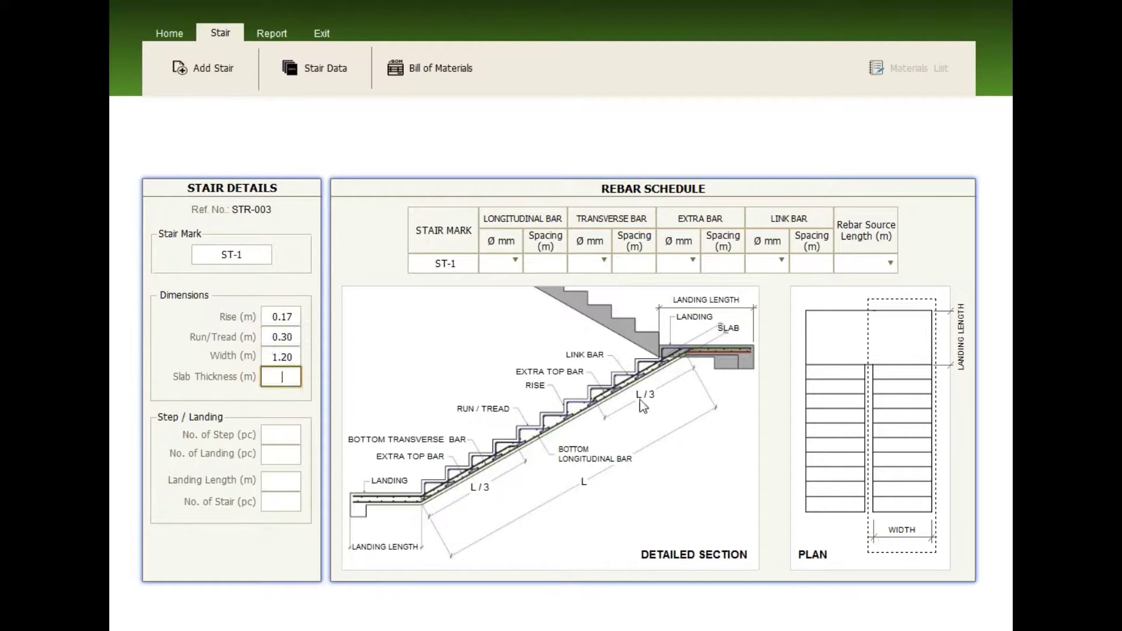
type(".15")
key("Tab")
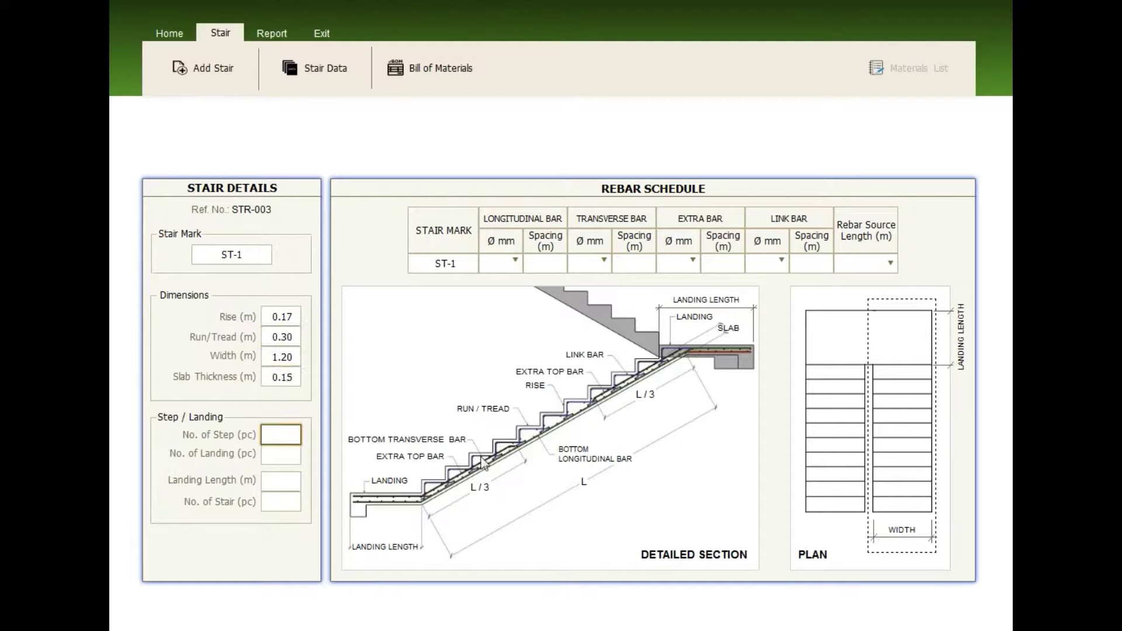
Step: Give ST-1 18 steps, 2 landings of 1.20, 2 stairs, and 0.25 bar spacing
type("18")
key("Tab")
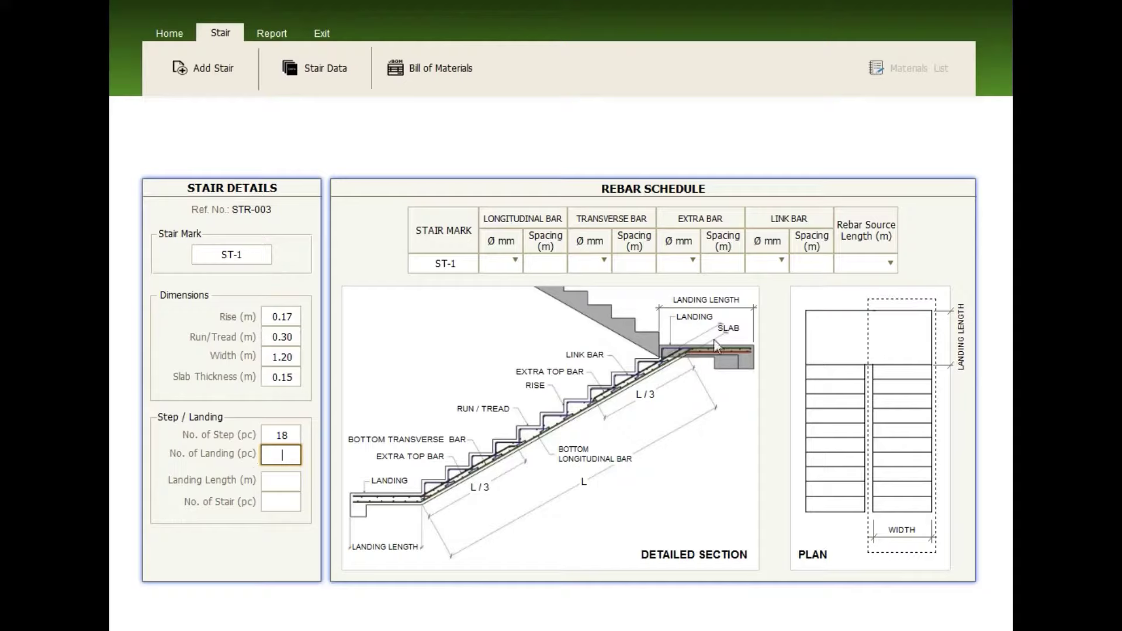
type("2")
key("Tab")
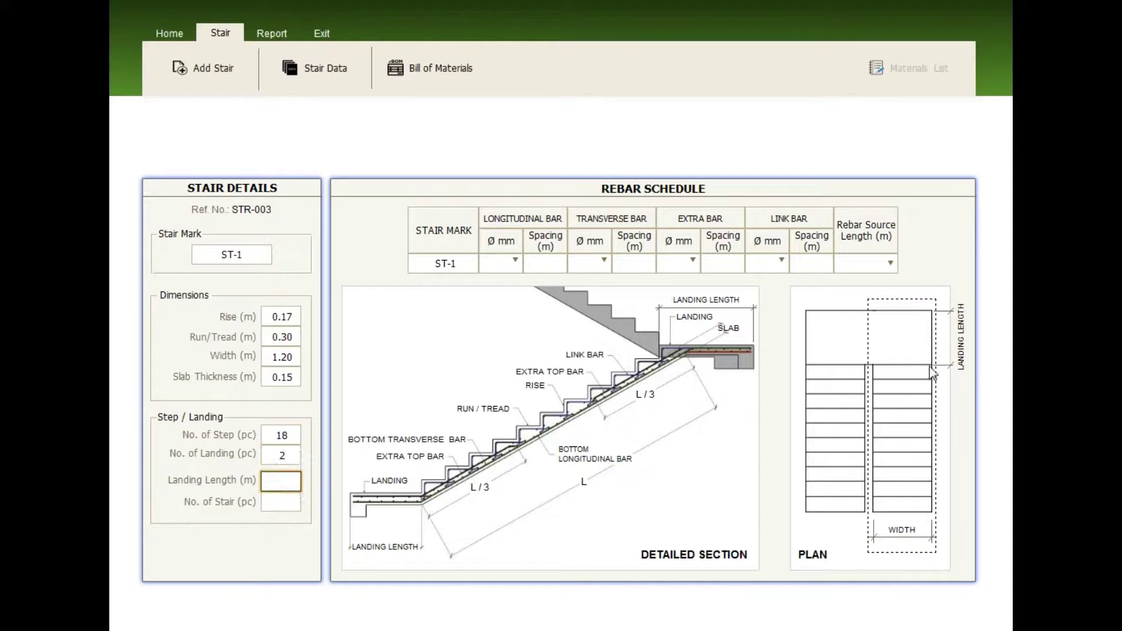
type("1.2")
key("Tab")
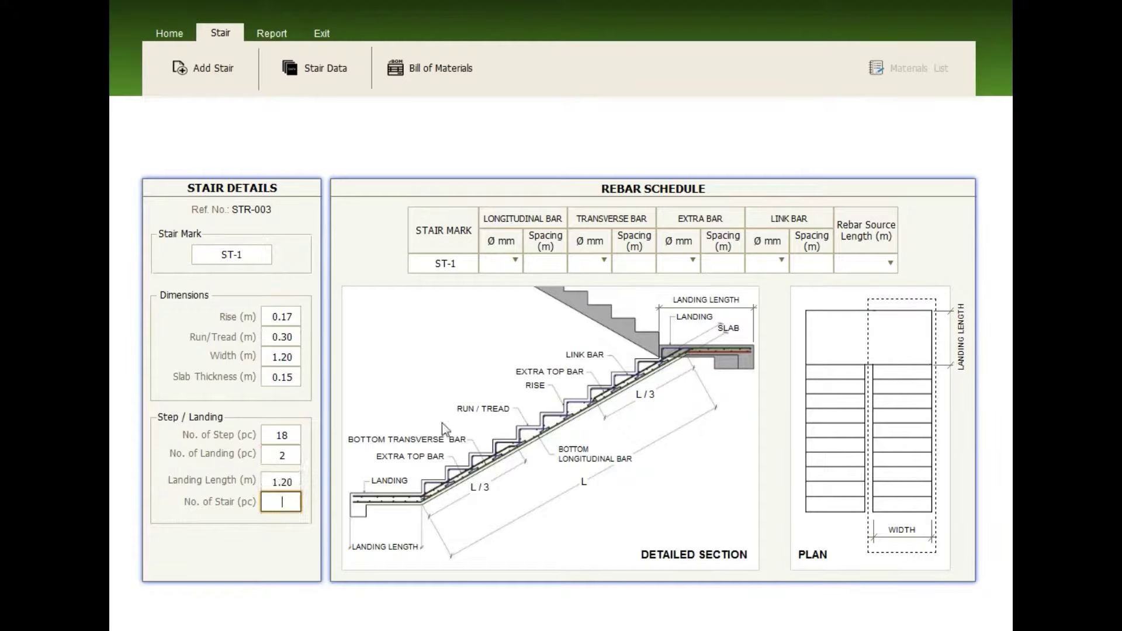
type("2")
key("Tab")
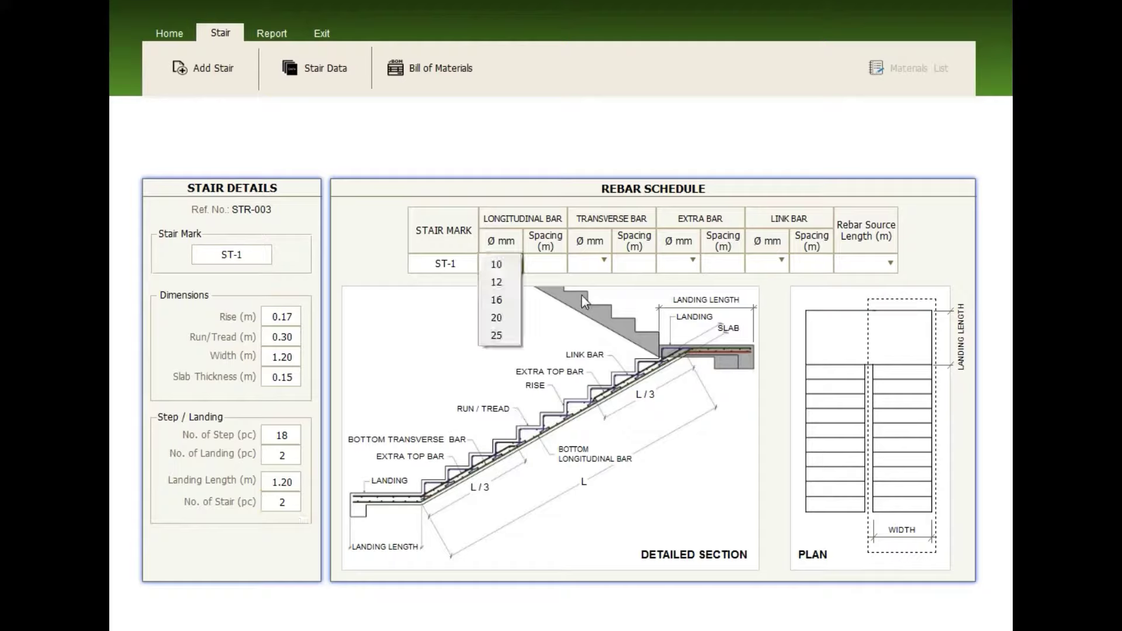
left_click(498, 282)
left_click(545, 263)
type("0.25")
left_click(604, 260)
left_click(634, 264)
type("0.25")
left_click(890, 263)
Step: Choose 12 mm bars for ST-1's longitudinal rebar
left_click(869, 268)
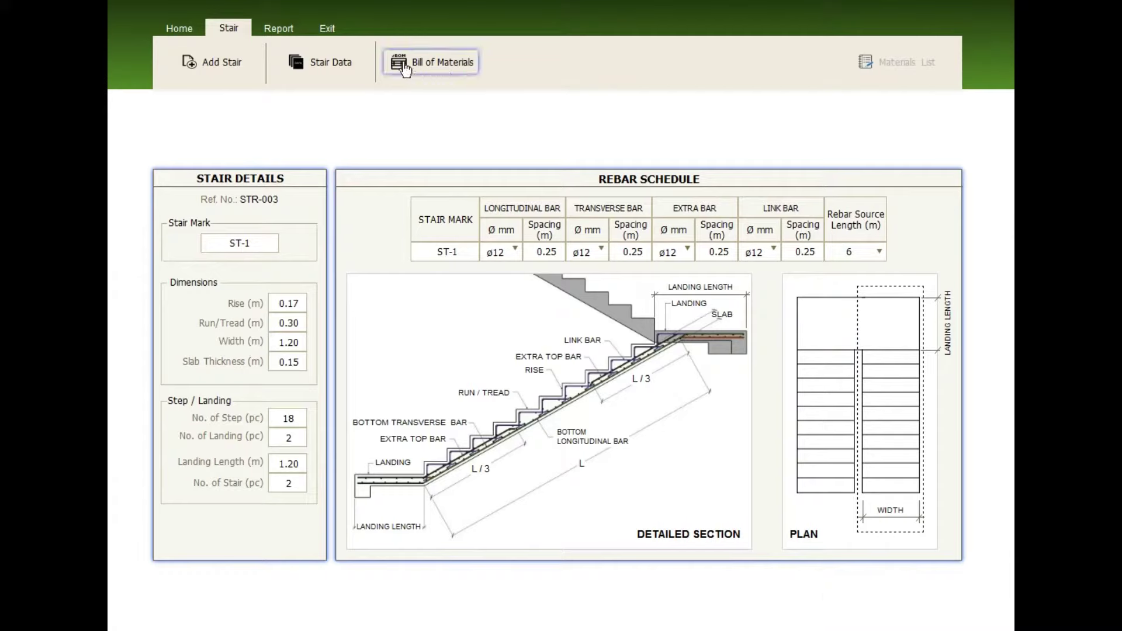
Step: In ST-1's formworks bill of materials, switch the 2x3 and 2x4 lumber to 10ft Good Lumber
left_click(430, 66)
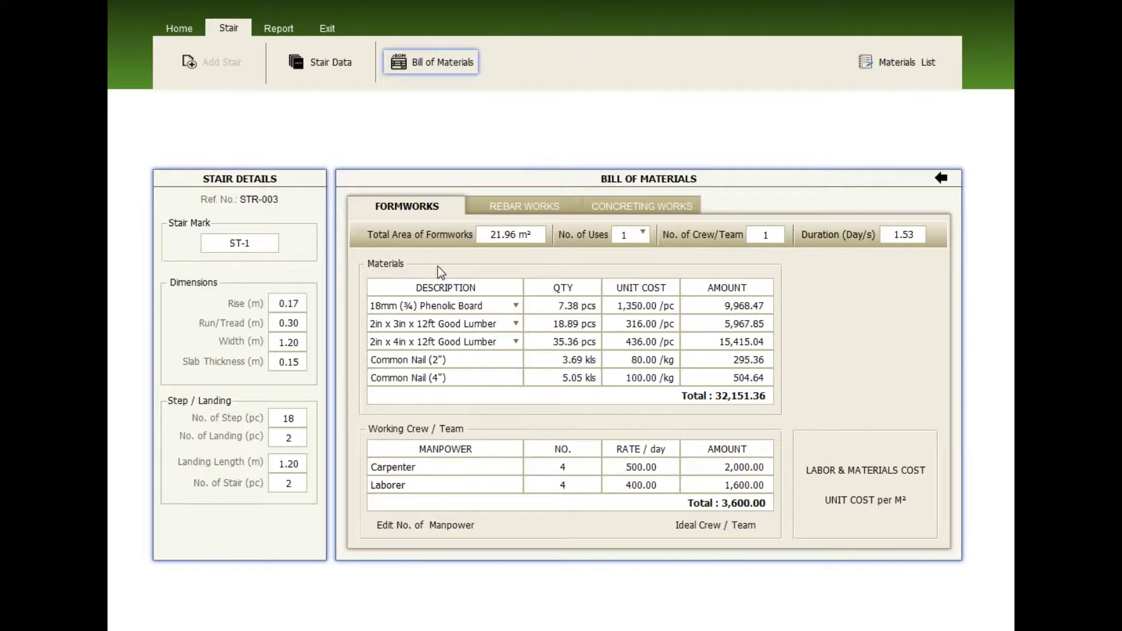
left_click(491, 306)
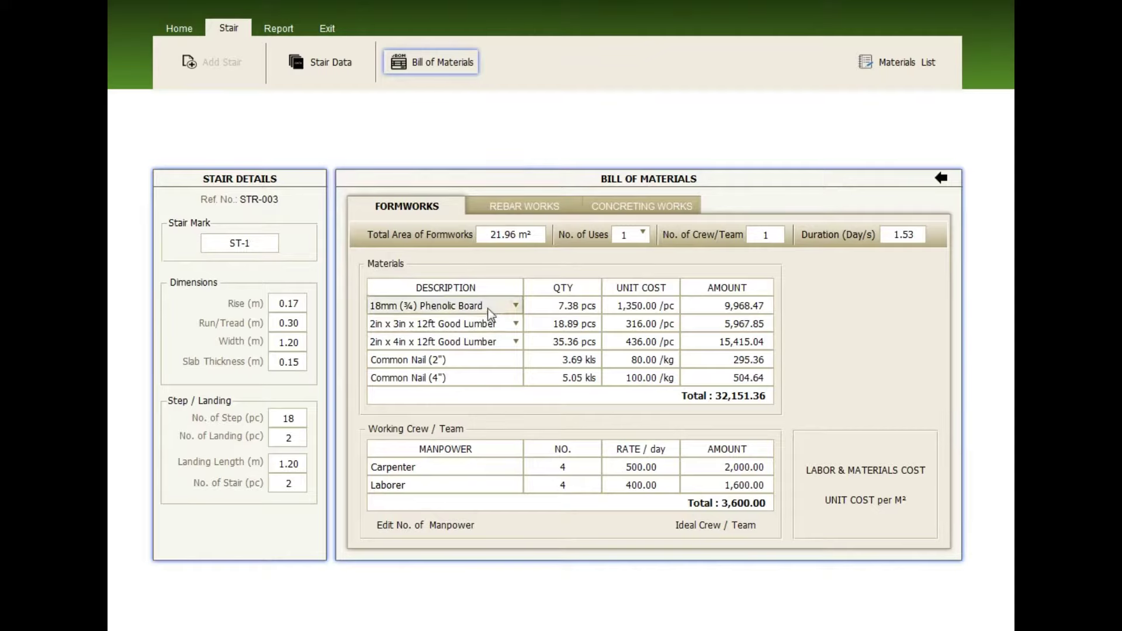
key("Escape")
left_click(471, 325)
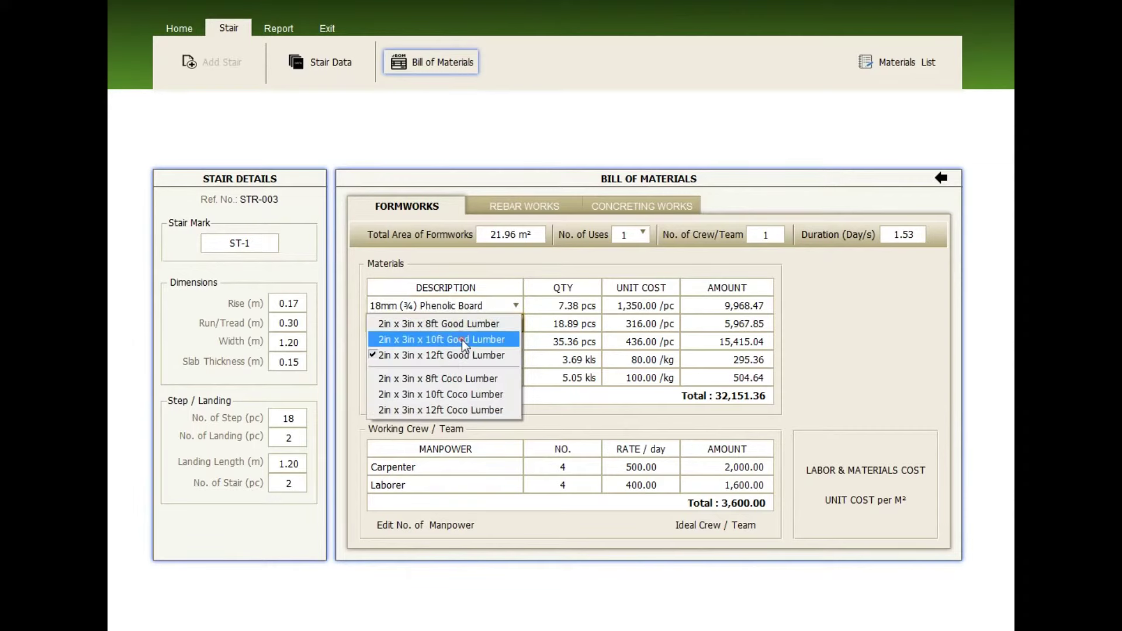
left_click(463, 339)
left_click(464, 341)
left_click(459, 360)
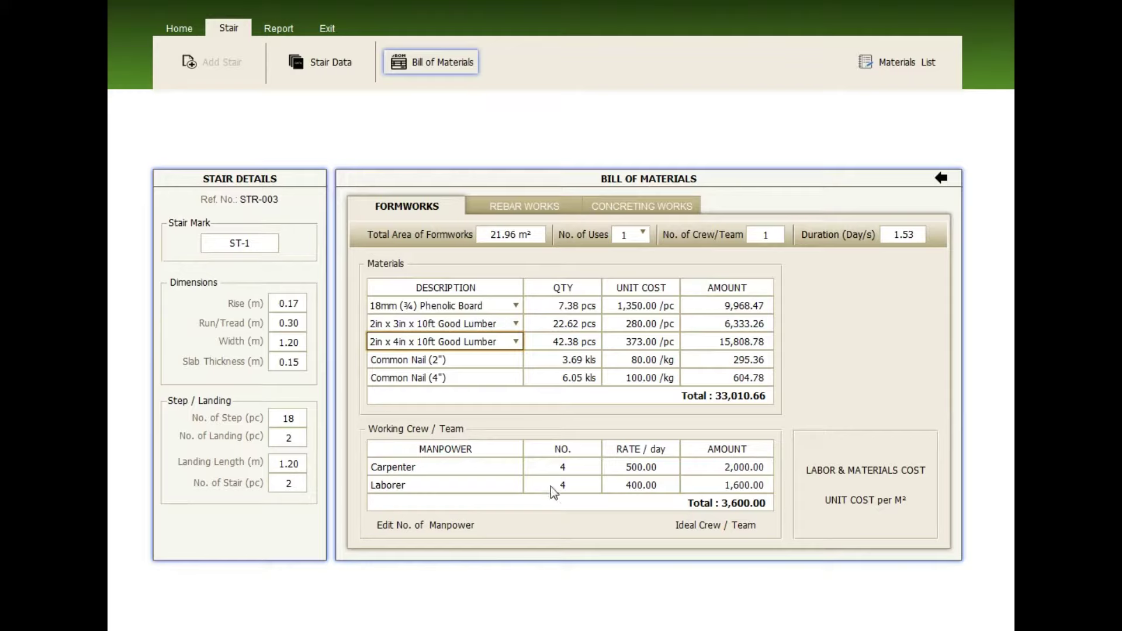
Step: Try 5 carpenters on the formworks crew, then reset it to the ideal crew size
left_click(441, 524)
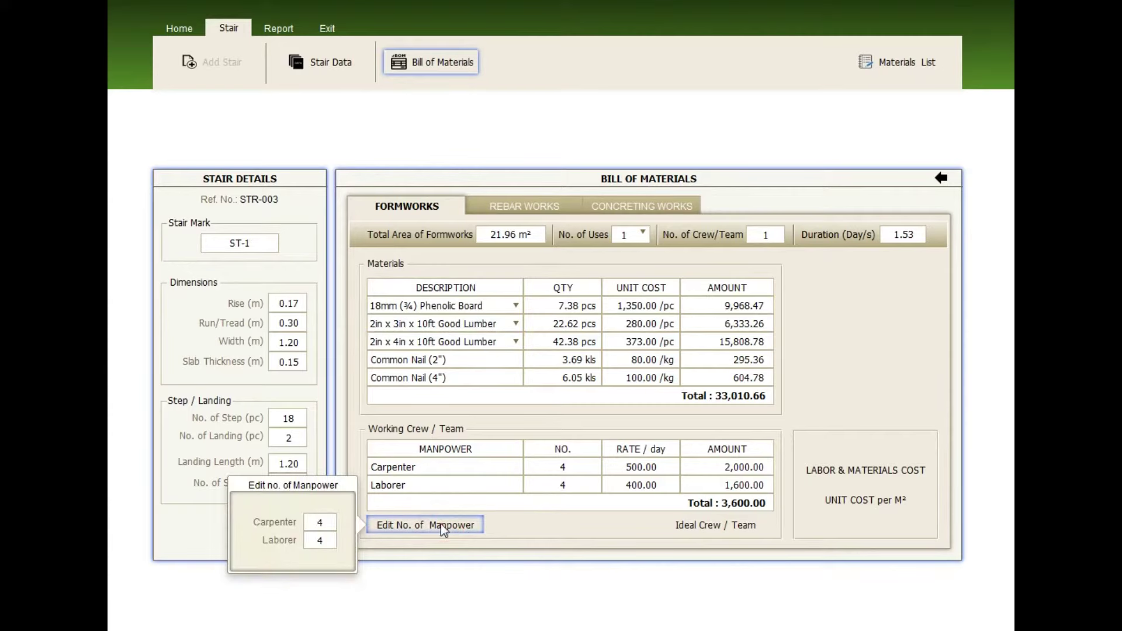
left_click(326, 524)
type("5")
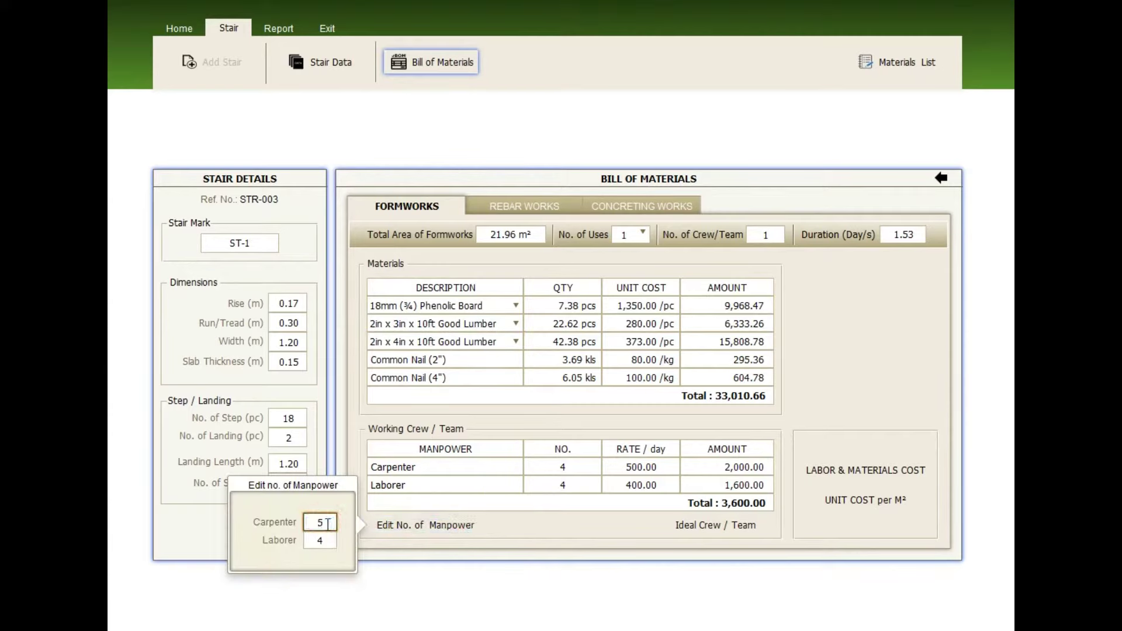
left_click(703, 526)
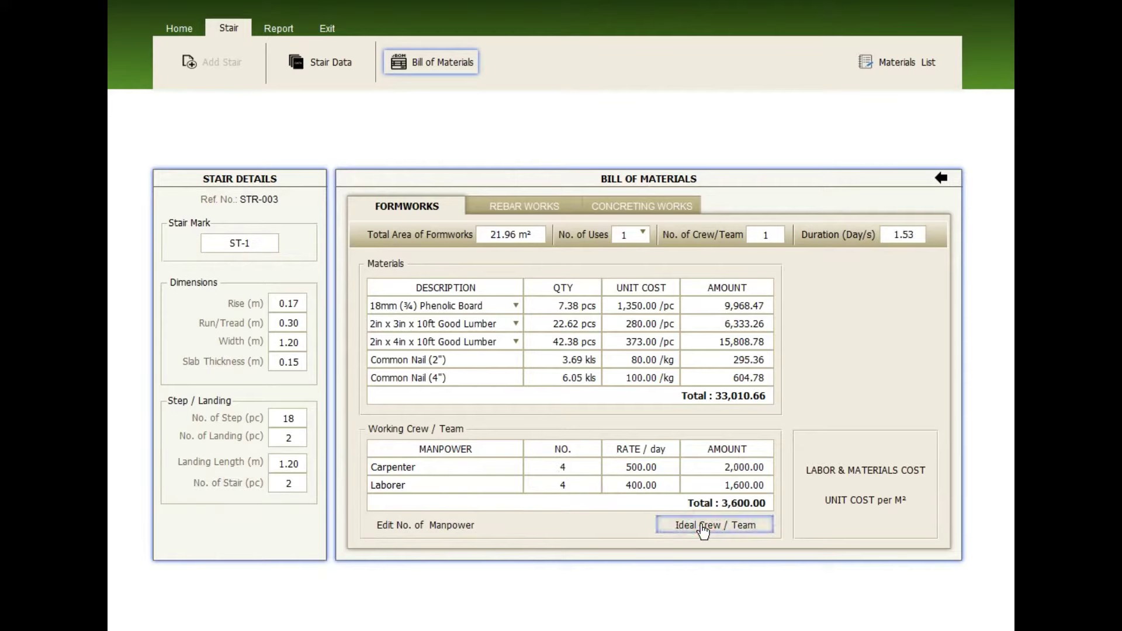
Step: Review the formworks cost breakdown and unit cost per m², then show the rebar works breakdown
left_click(865, 471)
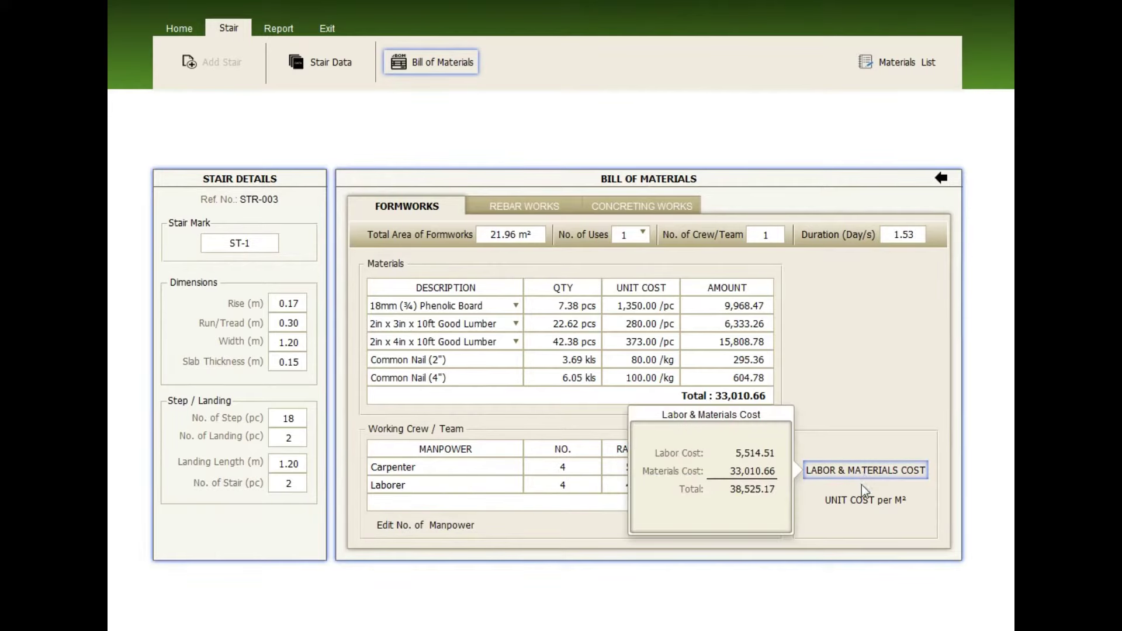
left_click(860, 500)
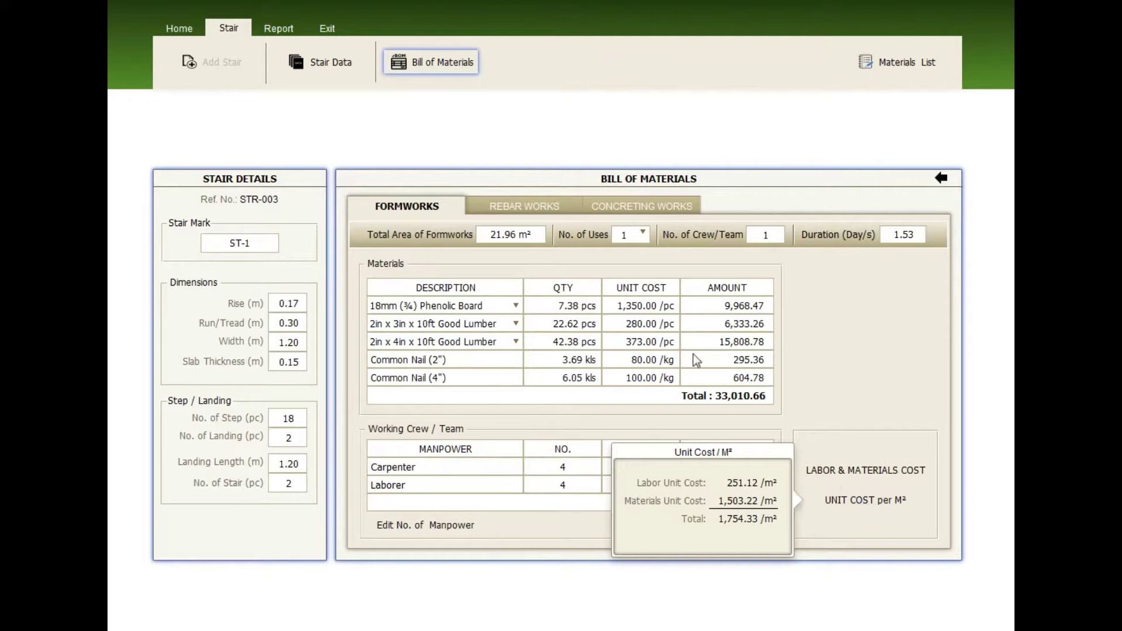
left_click(517, 209)
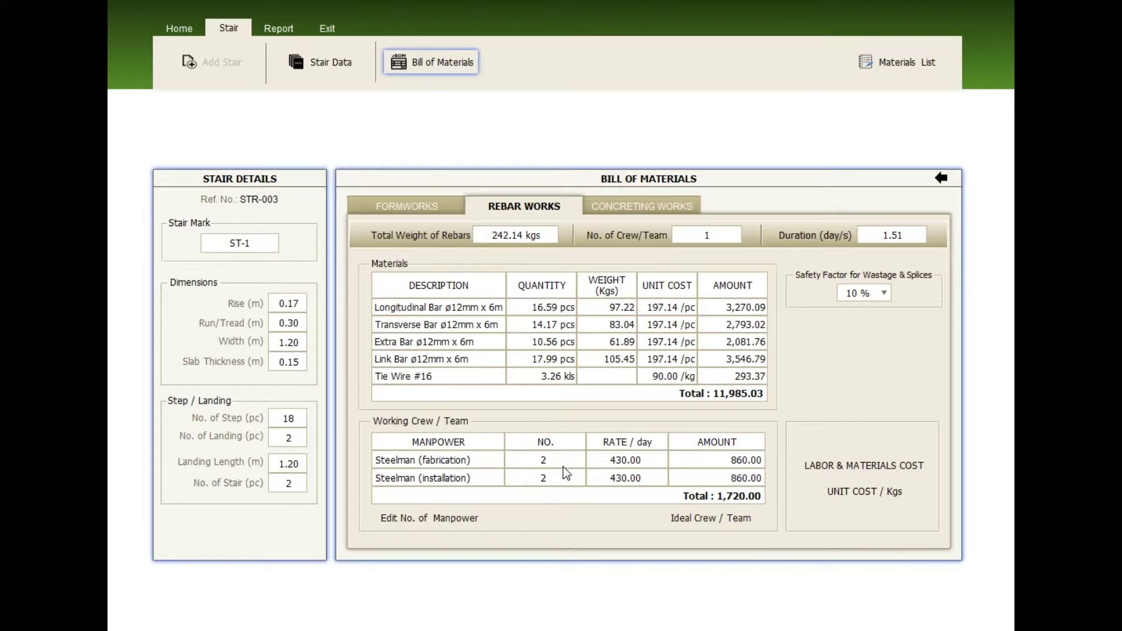
Step: Try 3 fabrication steelmen, then reset the rebar crew to the ideal size
left_click(447, 519)
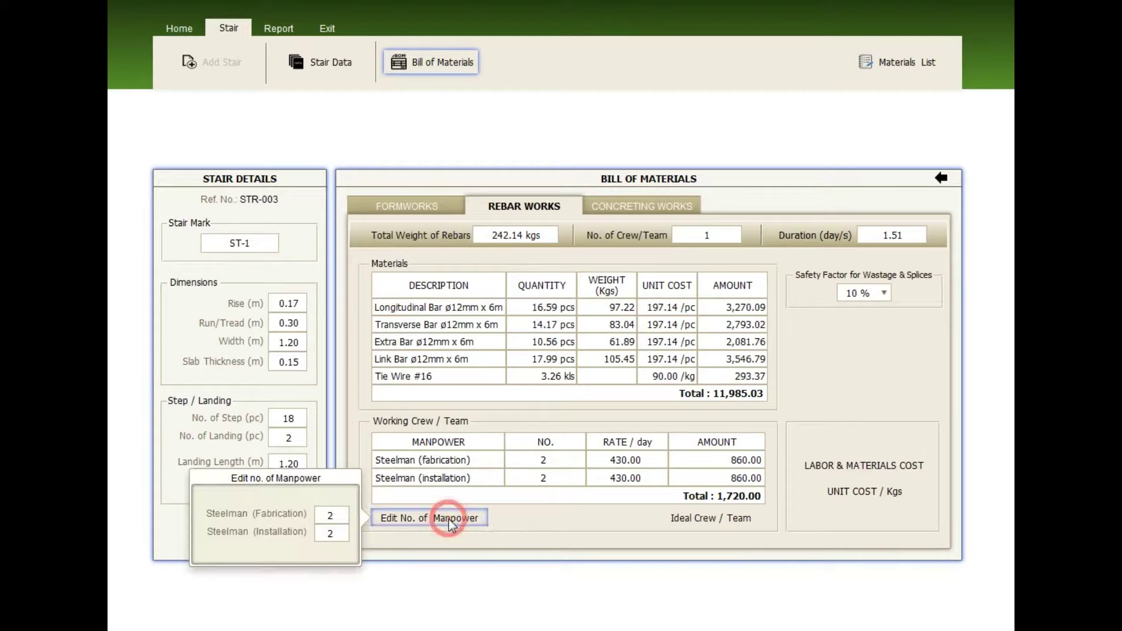
double_click(333, 517)
type("3")
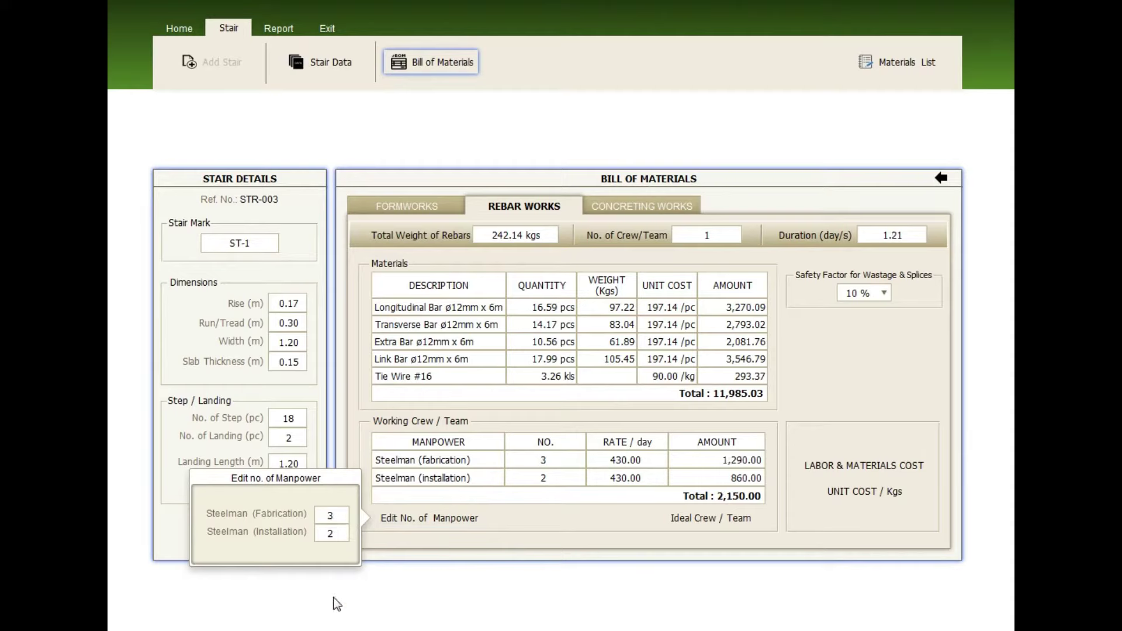
left_click(678, 518)
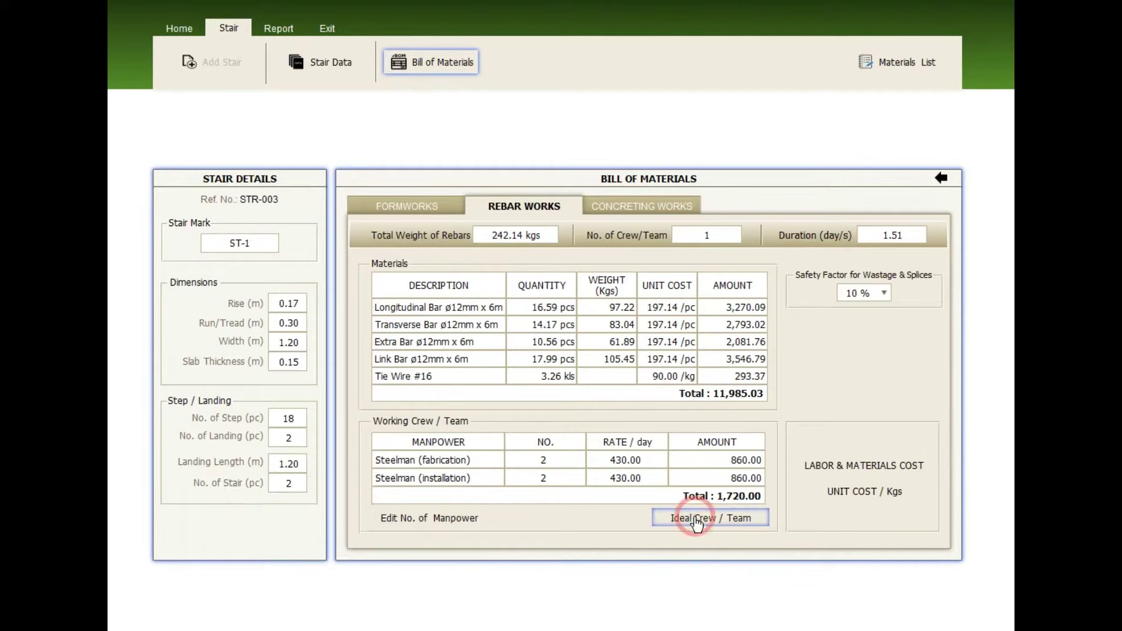
Step: Try rebar safety factors of none, 5 %, 10 % and 15 %, keep 10 %, and view the unit cost per kg
left_click(876, 299)
left_click(865, 295)
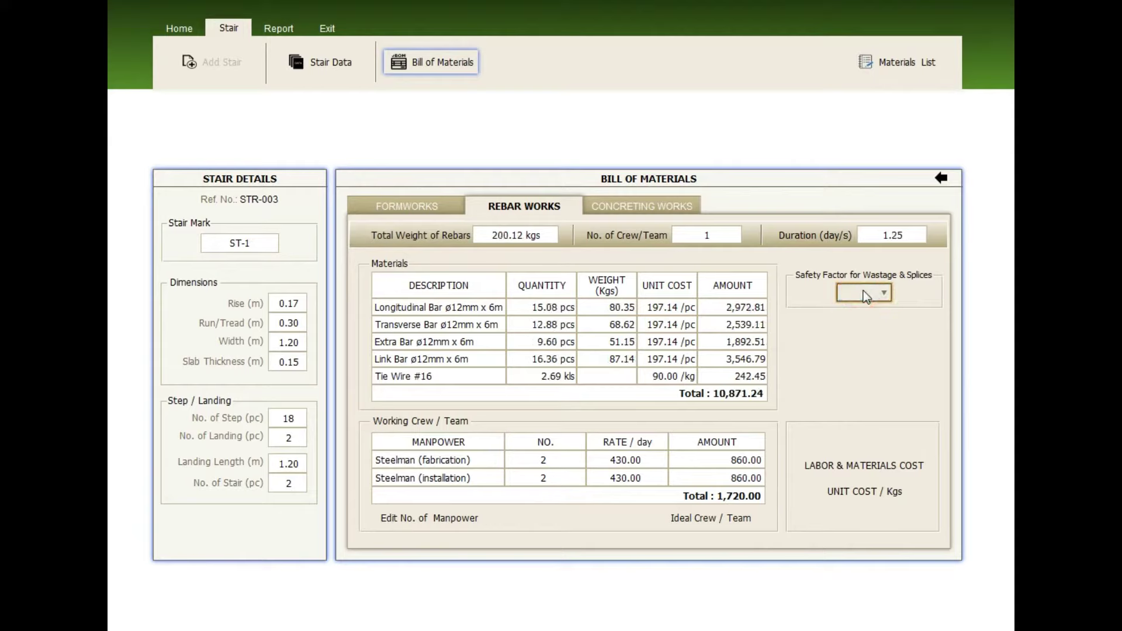
left_click(864, 291)
left_click(855, 316)
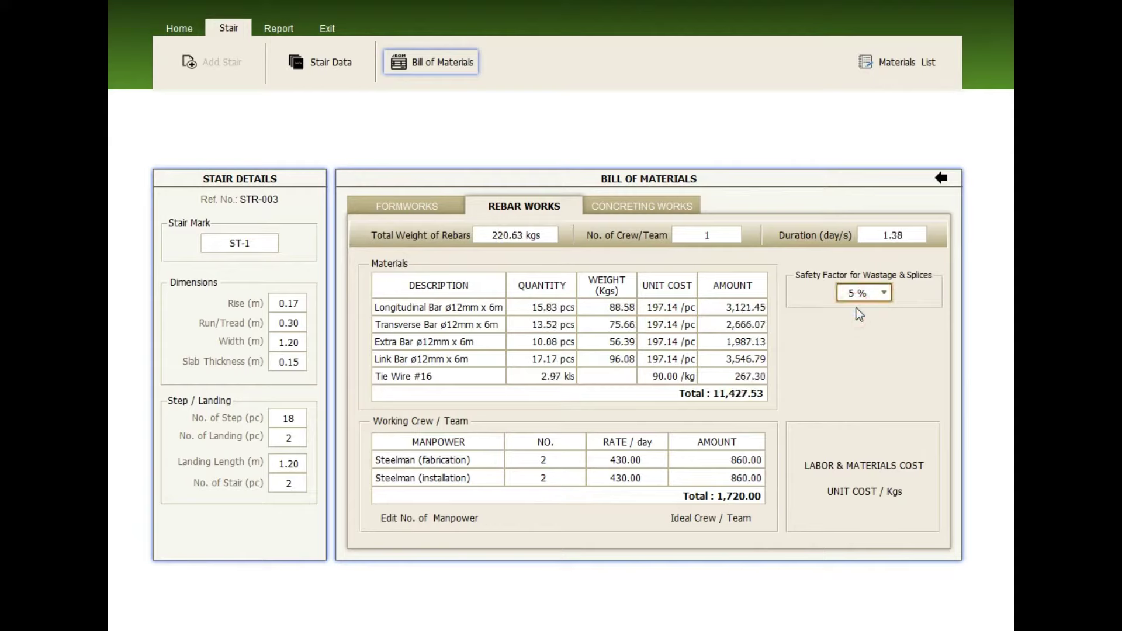
left_click(857, 297)
left_click(854, 332)
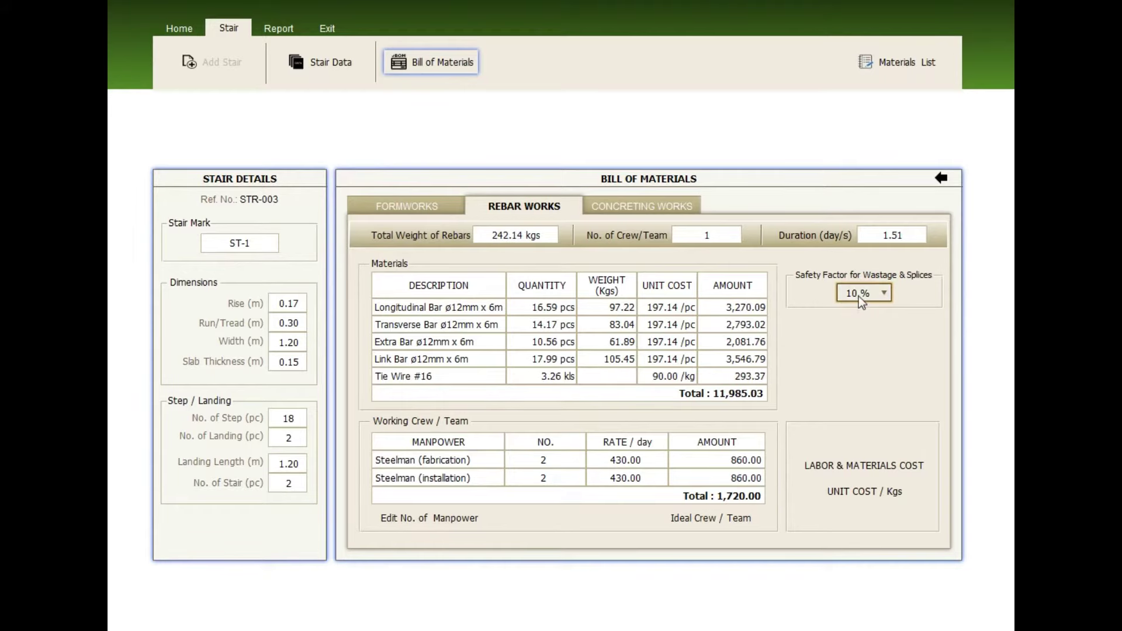
left_click(858, 296)
left_click(855, 348)
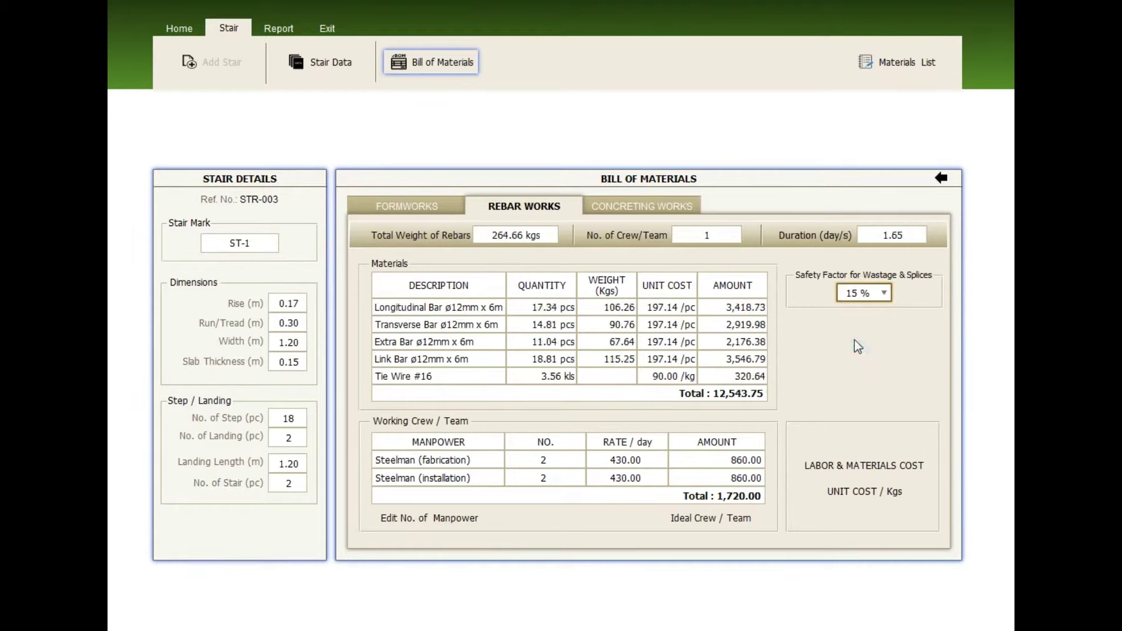
left_click(857, 296)
left_click(852, 333)
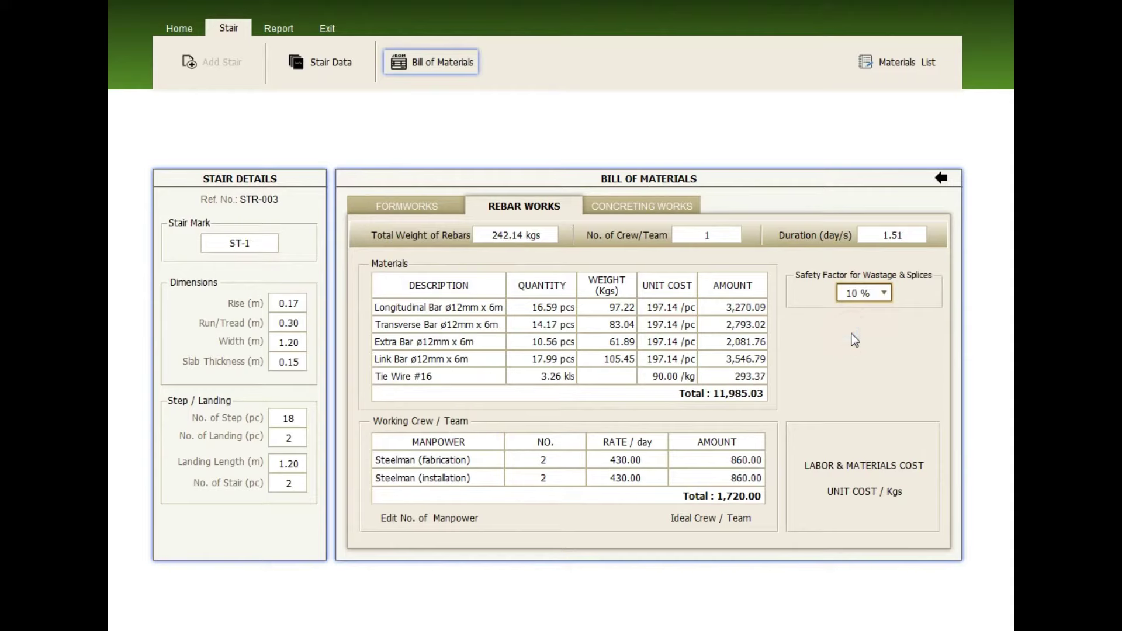
left_click(880, 466)
left_click(857, 491)
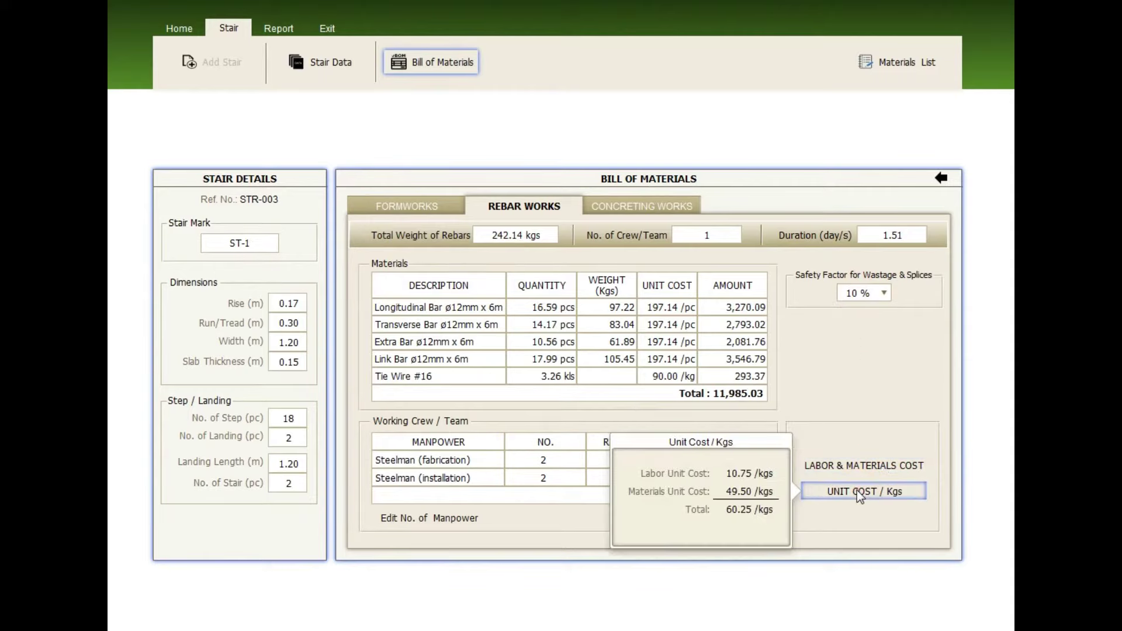
left_click(642, 206)
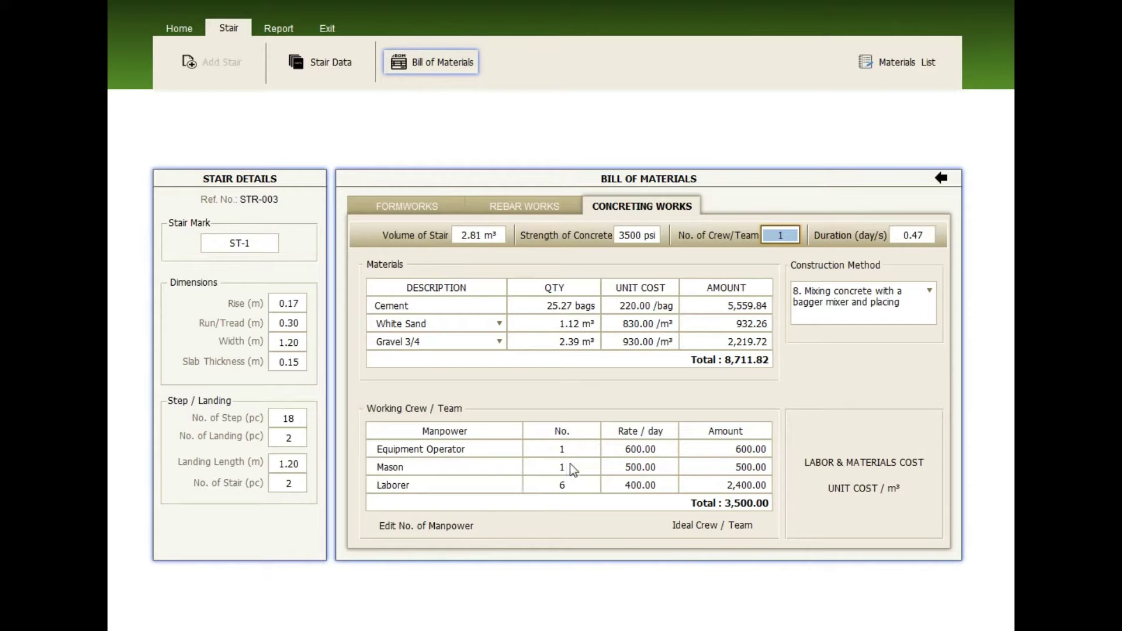
left_click(443, 527)
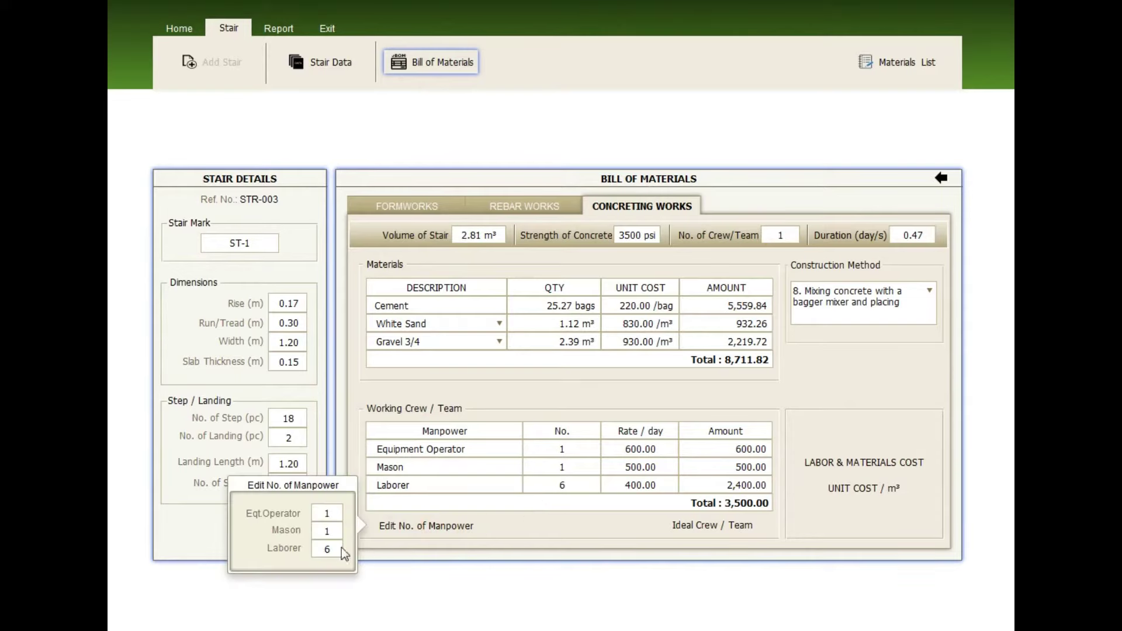
left_click(330, 548)
left_click_drag(333, 551, 317, 545)
type("4")
key("Return")
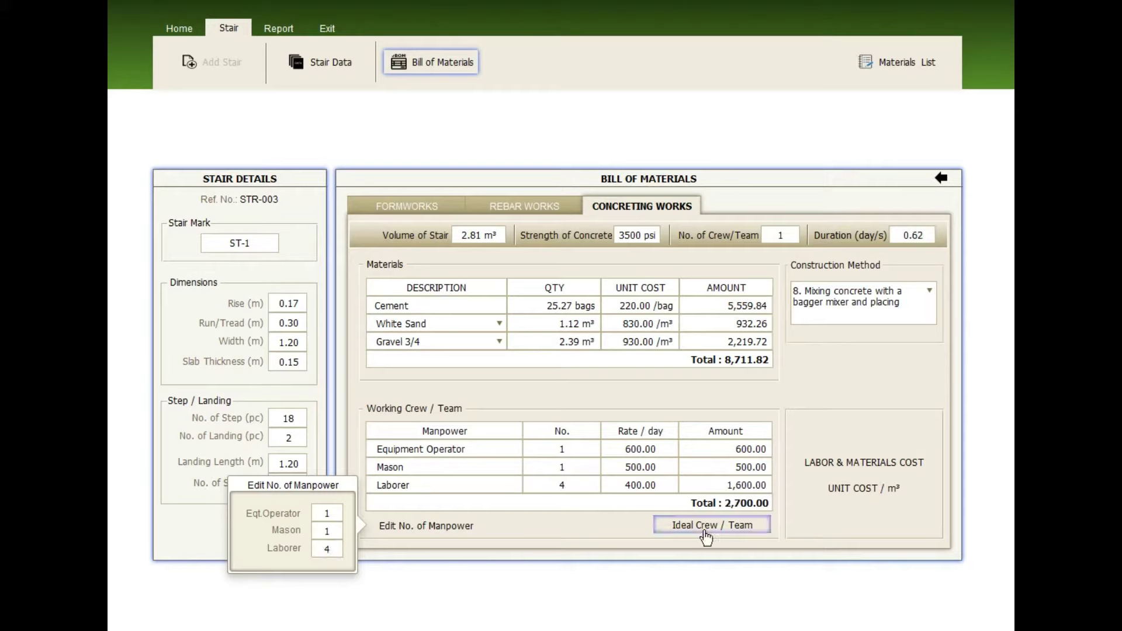
left_click(725, 531)
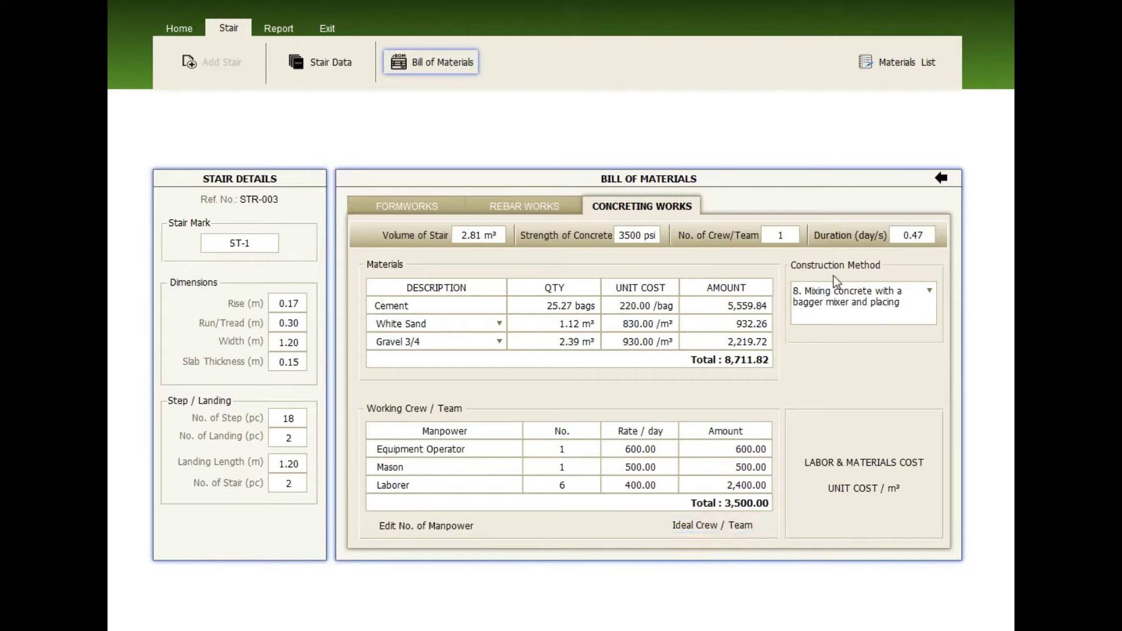
left_click(833, 295)
left_click(834, 296)
left_click(834, 295)
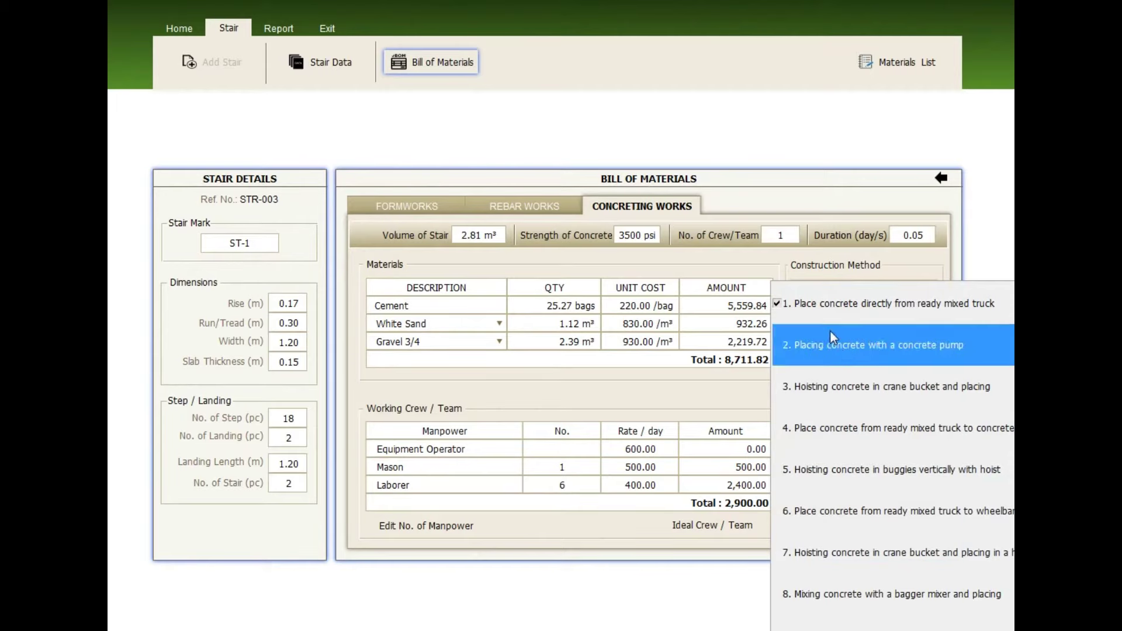
left_click(838, 602)
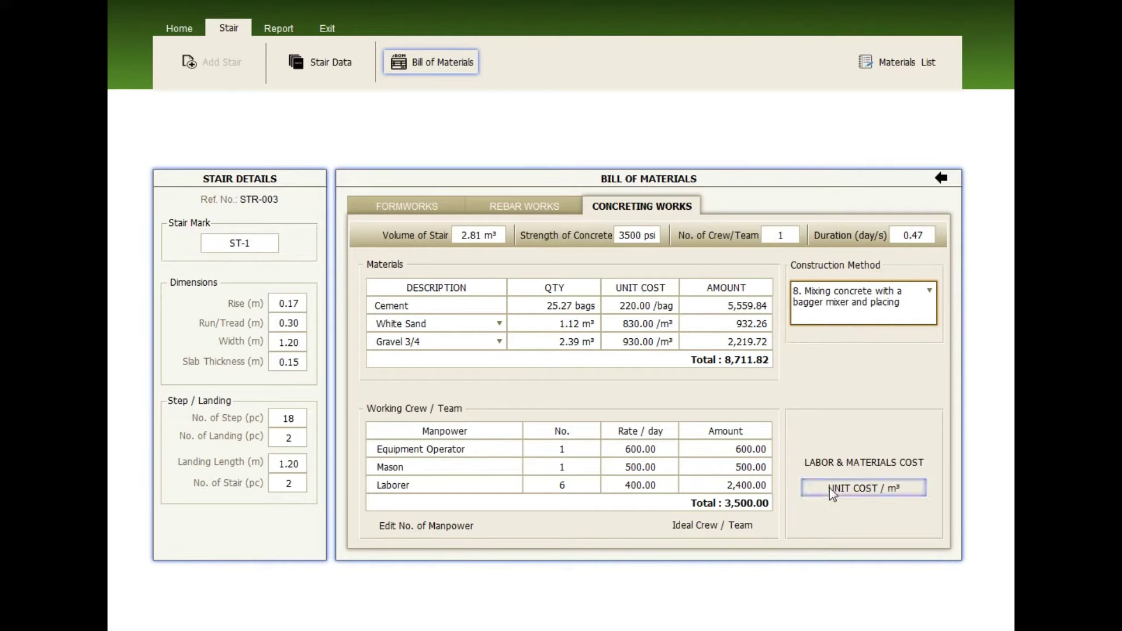
left_click(884, 465)
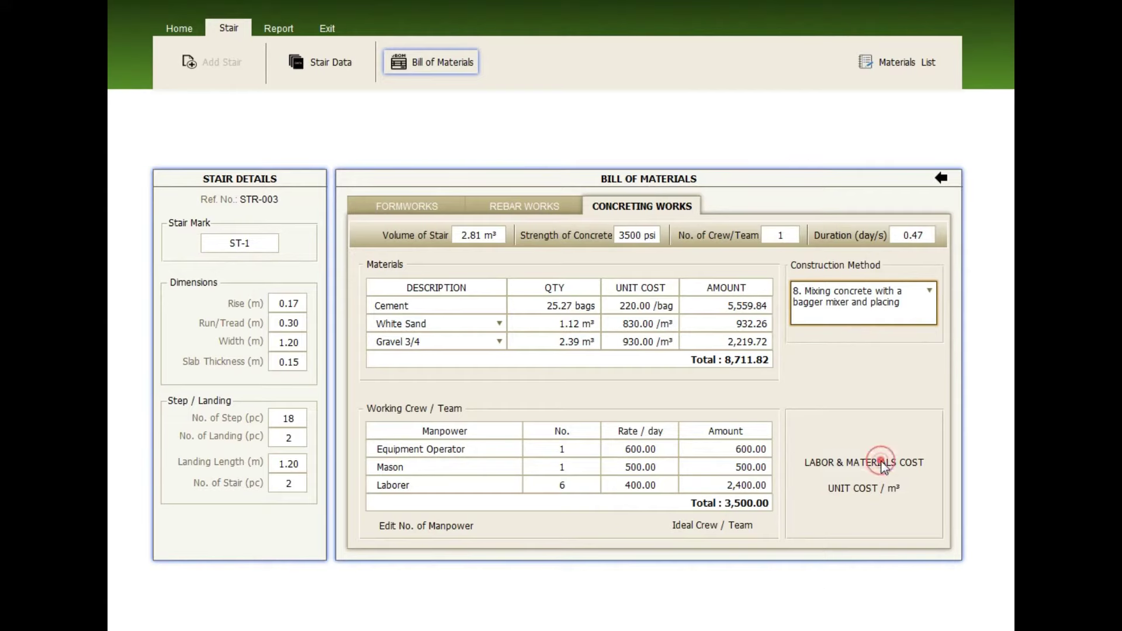
left_click(849, 488)
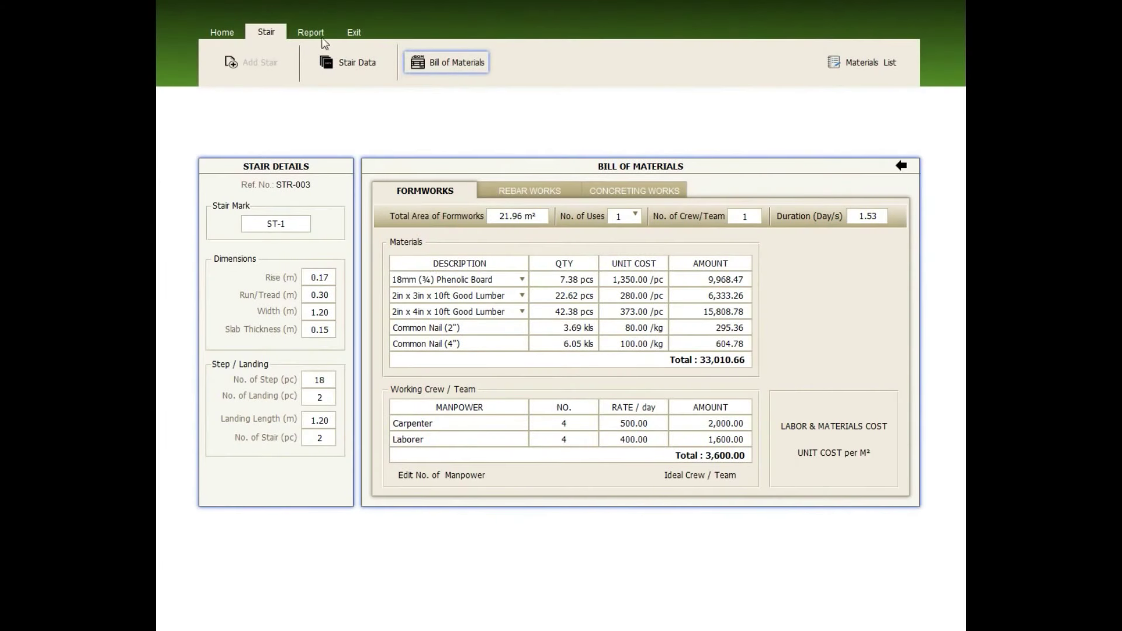
Step: Display the STR-003 Bill of Materials report with its 53,707.51 grand total
left_click(313, 33)
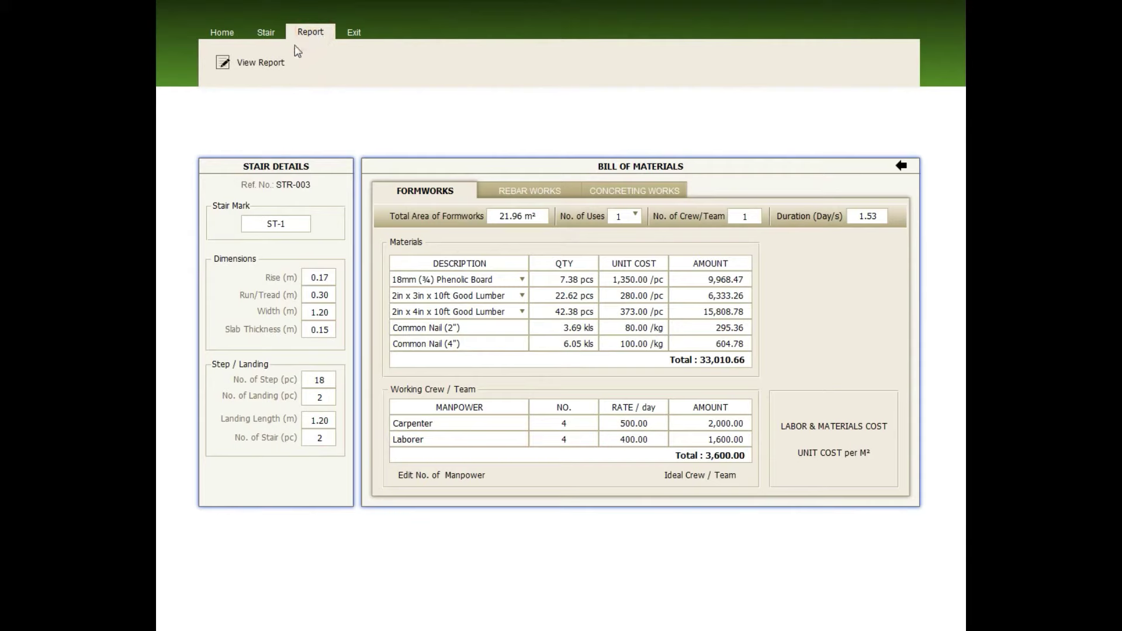
left_click(252, 62)
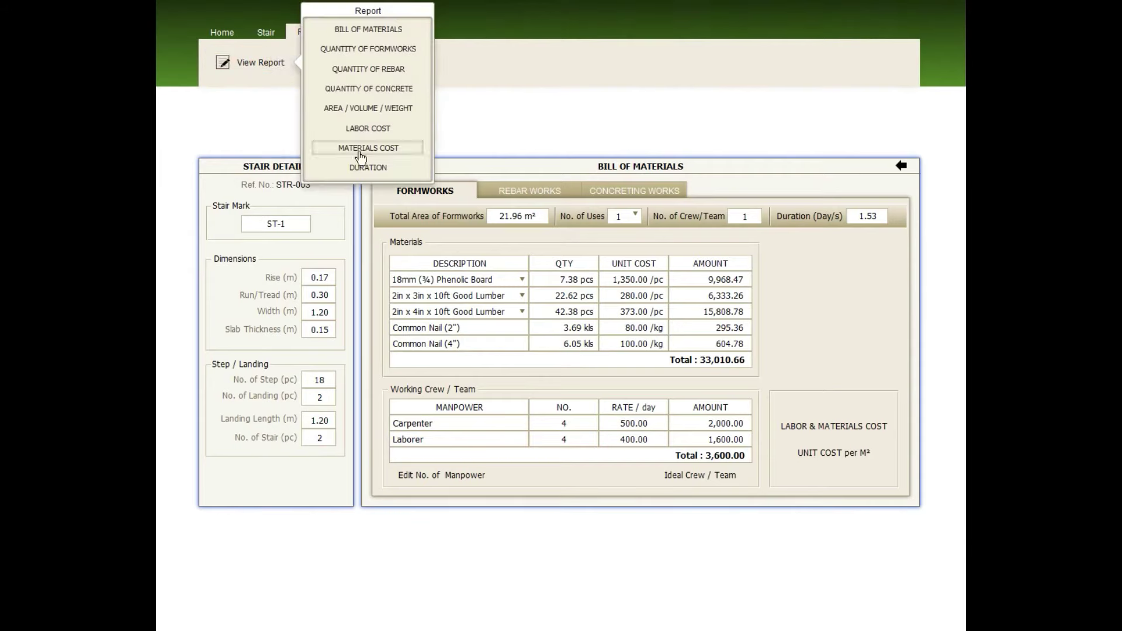
left_click(367, 32)
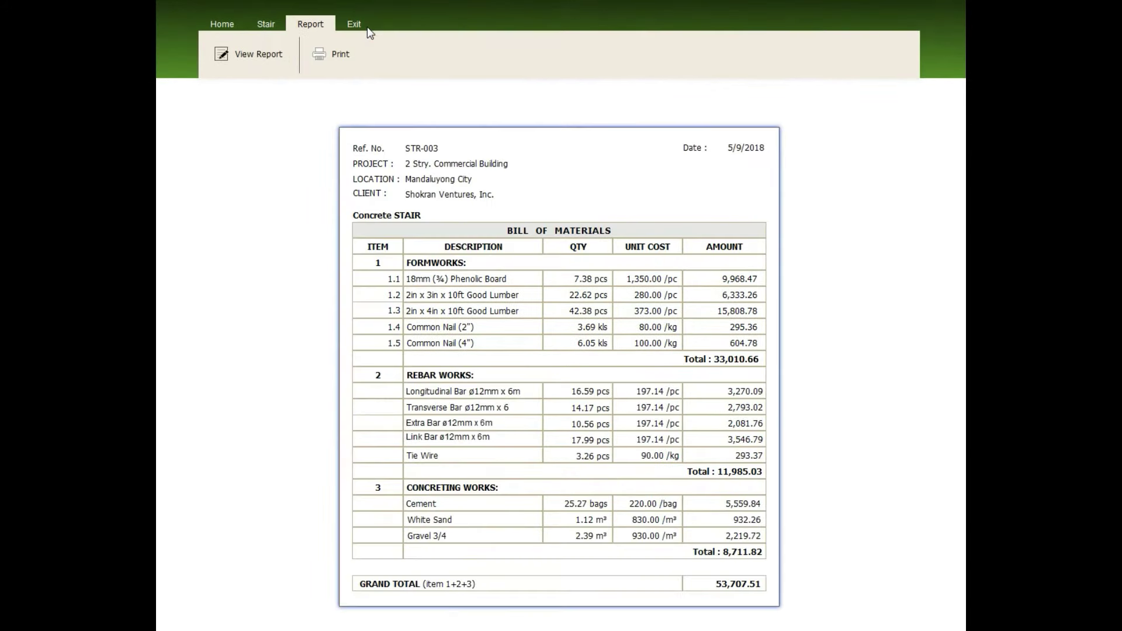